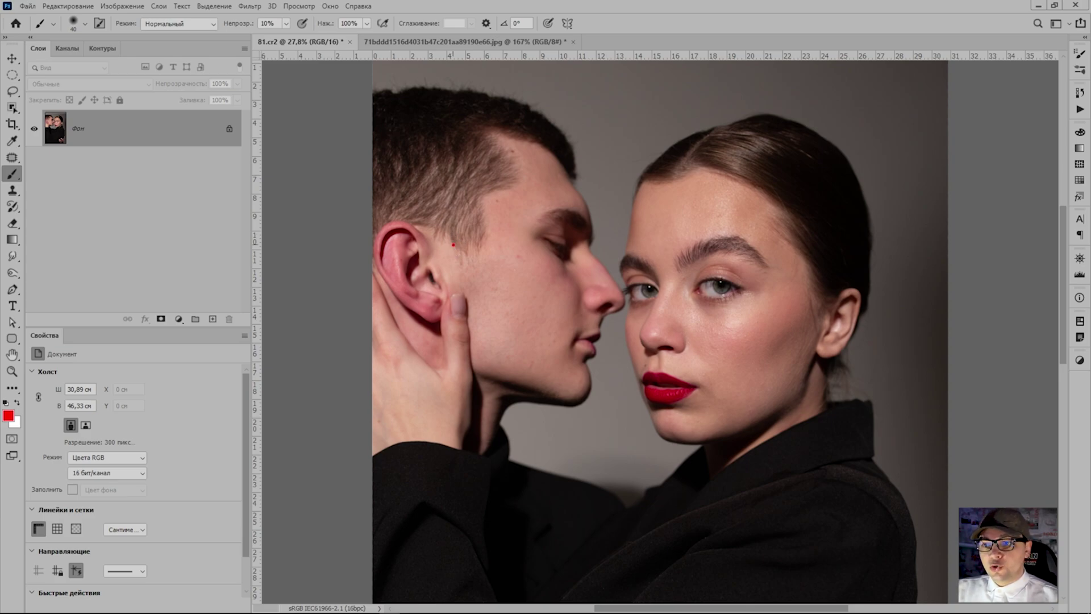
pyautogui.moveTo(446, 245)
pyautogui.mouseDown()
pyautogui.moveTo(427, 222)
pyautogui.moveTo(395, 217)
pyautogui.moveTo(366, 241)
pyautogui.moveTo(354, 301)
pyautogui.moveTo(409, 359)
pyautogui.moveTo(450, 351)
pyautogui.moveTo(477, 306)
pyautogui.moveTo(457, 257)
pyautogui.mouseUp()
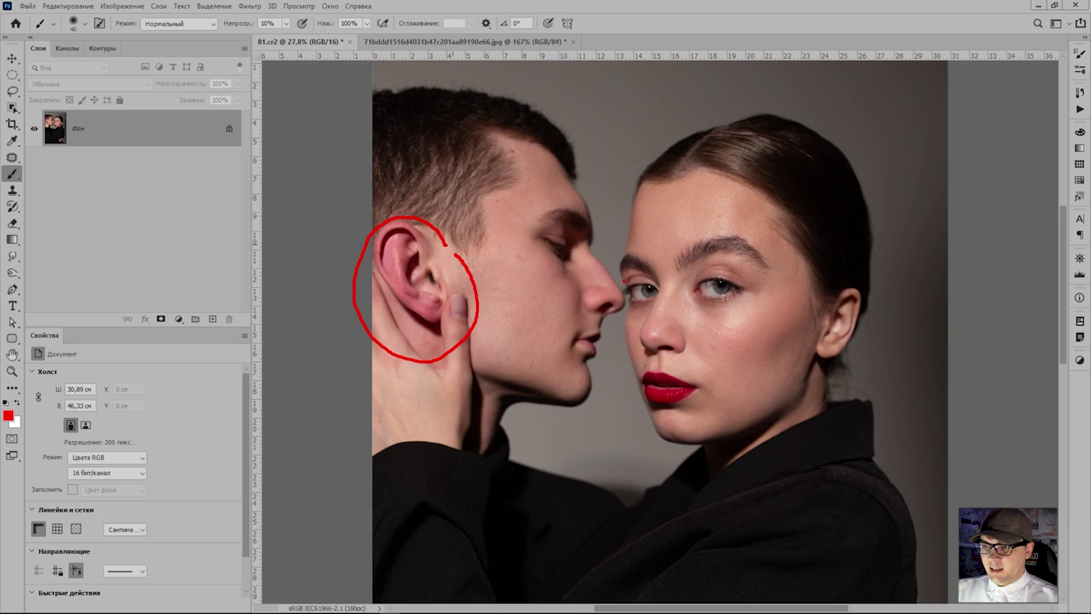
pyautogui.moveTo(618, 280)
pyautogui.mouseDown()
pyautogui.moveTo(580, 275)
pyautogui.moveTo(576, 317)
pyautogui.moveTo(602, 328)
pyautogui.moveTo(617, 277)
pyautogui.mouseUp()
pyautogui.moveTo(803, 290)
pyautogui.mouseDown()
pyautogui.moveTo(753, 357)
pyautogui.moveTo(807, 296)
pyautogui.mouseUp()
pyautogui.moveTo(554, 252); pyautogui.dragTo(550, 251)
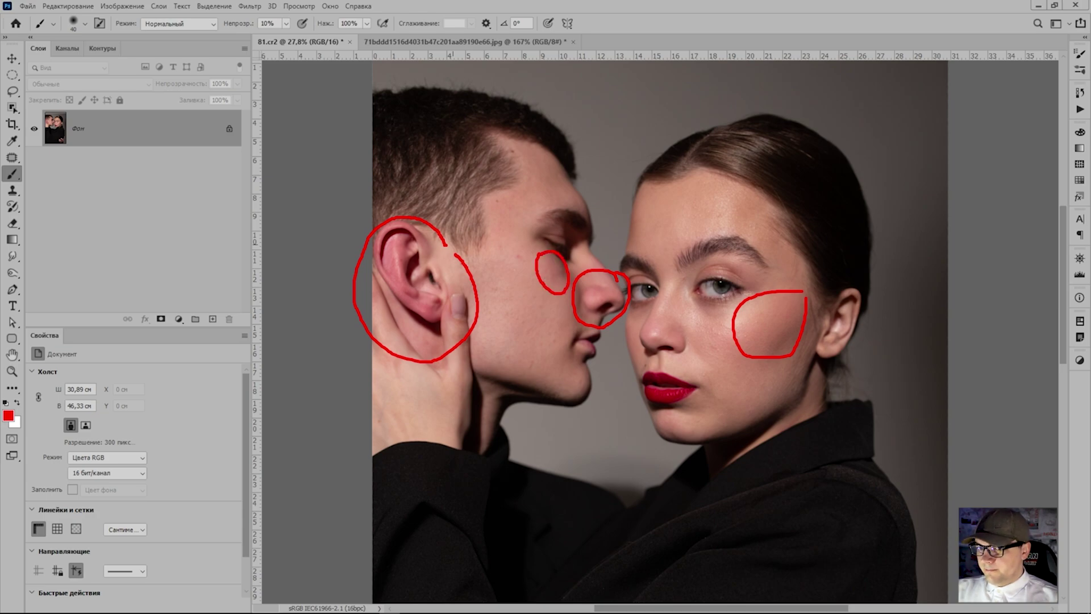
# - Add a Hue/Saturation adjustment layer above the background of the couple portrait
pyautogui.click(179, 319)
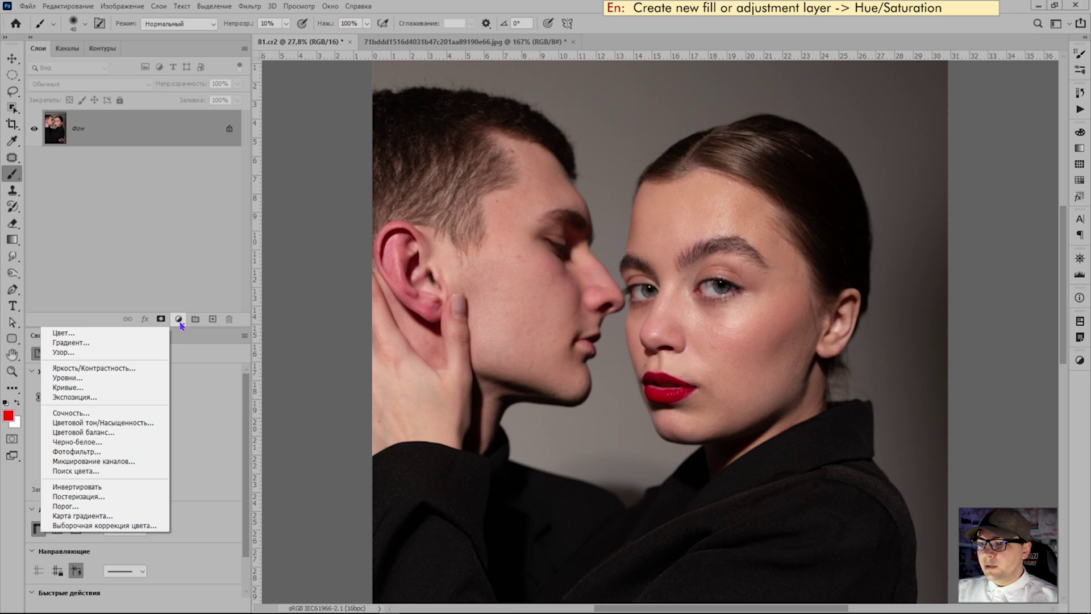
pyautogui.click(142, 423)
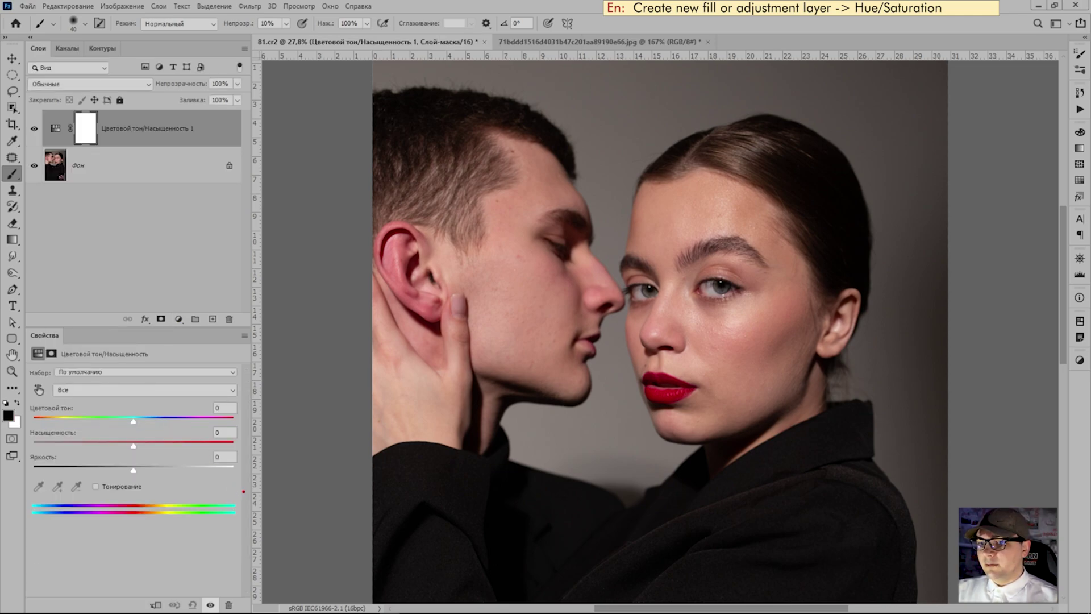
pyautogui.moveTo(304, 450)
pyautogui.mouseDown()
pyautogui.moveTo(239, 499)
pyautogui.moveTo(278, 555)
pyautogui.mouseUp()
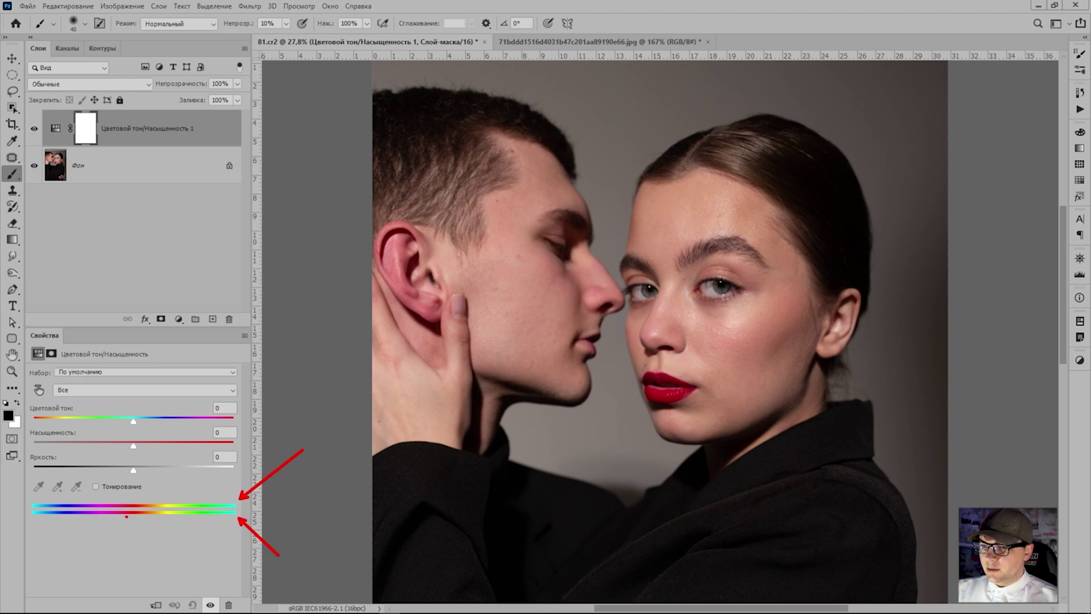
pyautogui.moveTo(129, 531)
pyautogui.mouseDown()
pyautogui.moveTo(128, 477)
pyautogui.moveTo(164, 536)
pyautogui.mouseUp()
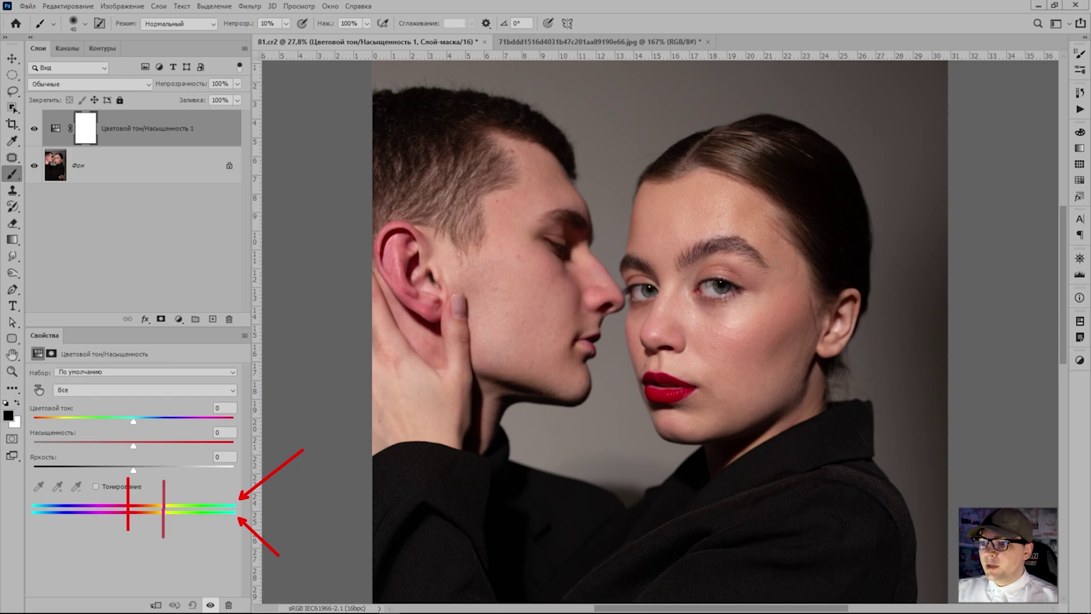
pyautogui.press('Escape')
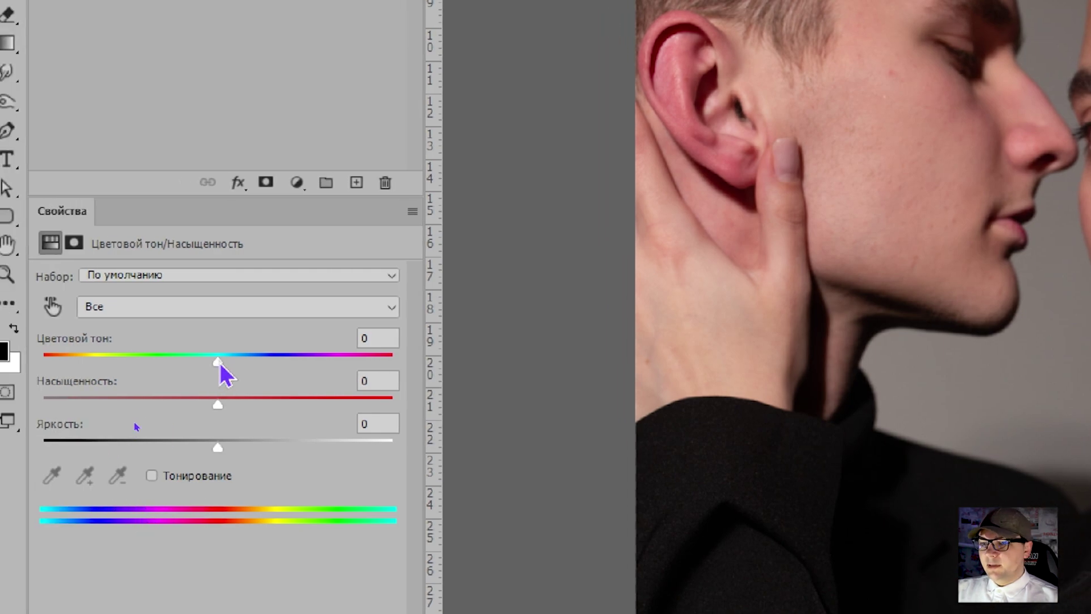
# - Try a hue shift of +88 on all colours, then reset the hue to 0
pyautogui.moveTo(220, 364); pyautogui.dragTo(327, 365)
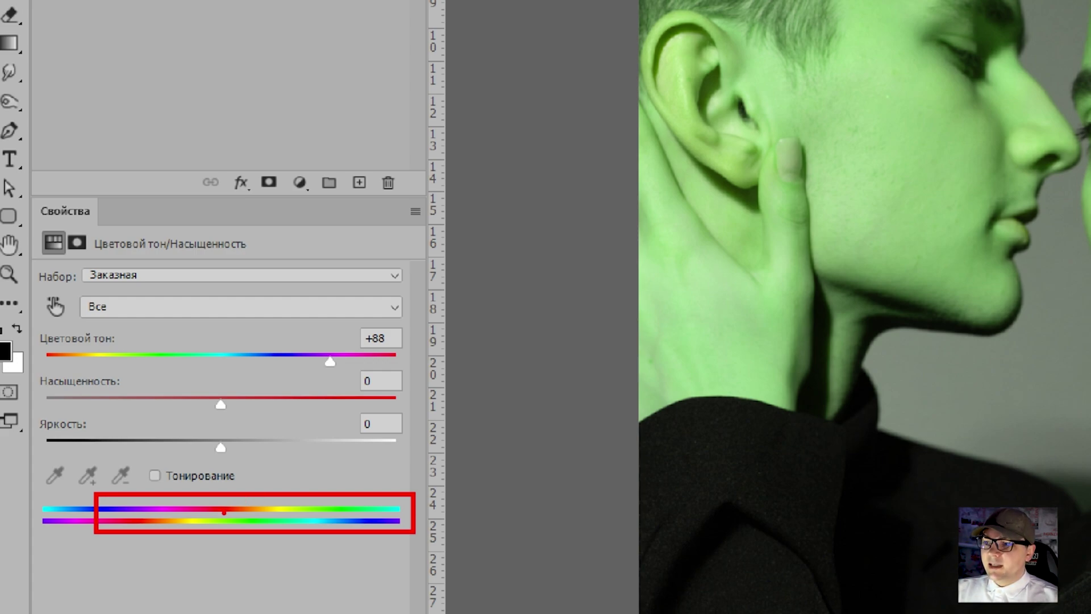
pyautogui.moveTo(225, 490)
pyautogui.mouseDown()
pyautogui.moveTo(213, 565)
pyautogui.moveTo(223, 562)
pyautogui.moveTo(105, 531)
pyautogui.mouseUp()
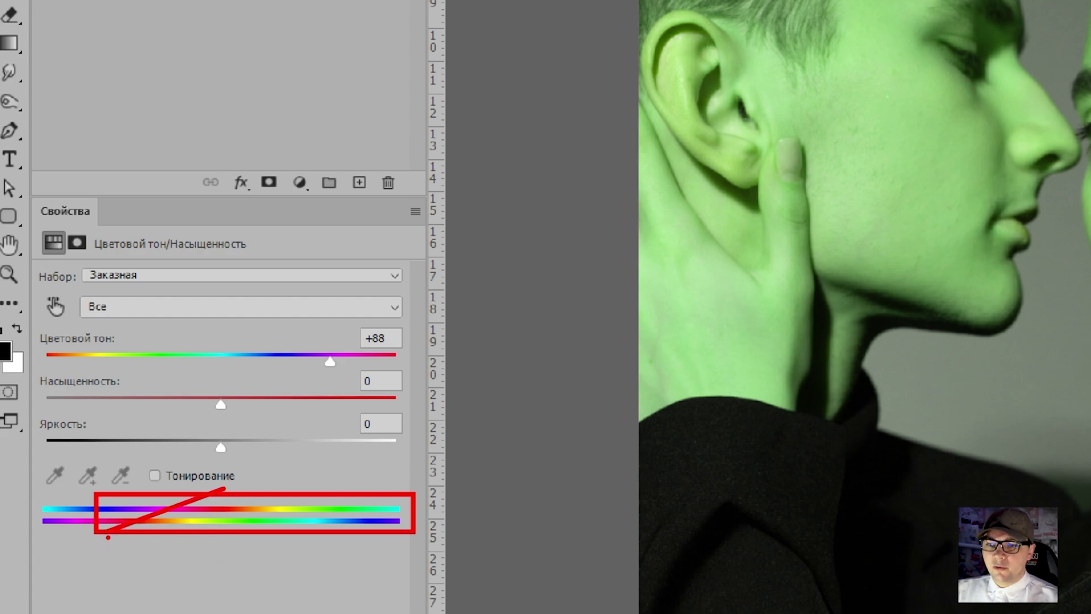
pyautogui.press('Escape')
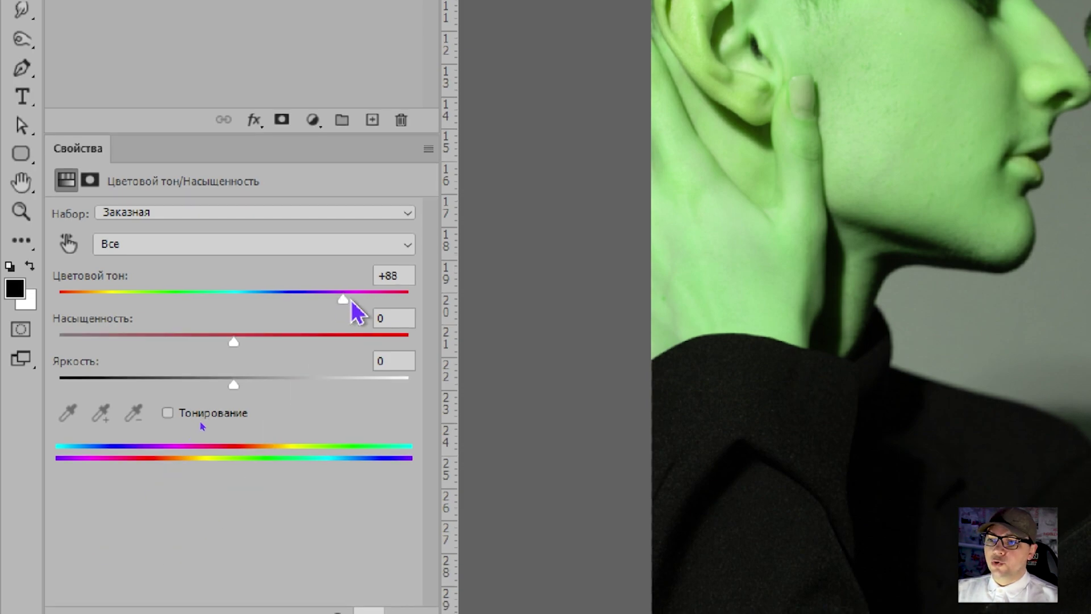
pyautogui.moveTo(343, 298); pyautogui.dragTo(341, 298)
pyautogui.doubleClick(392, 275)
pyautogui.write('0')
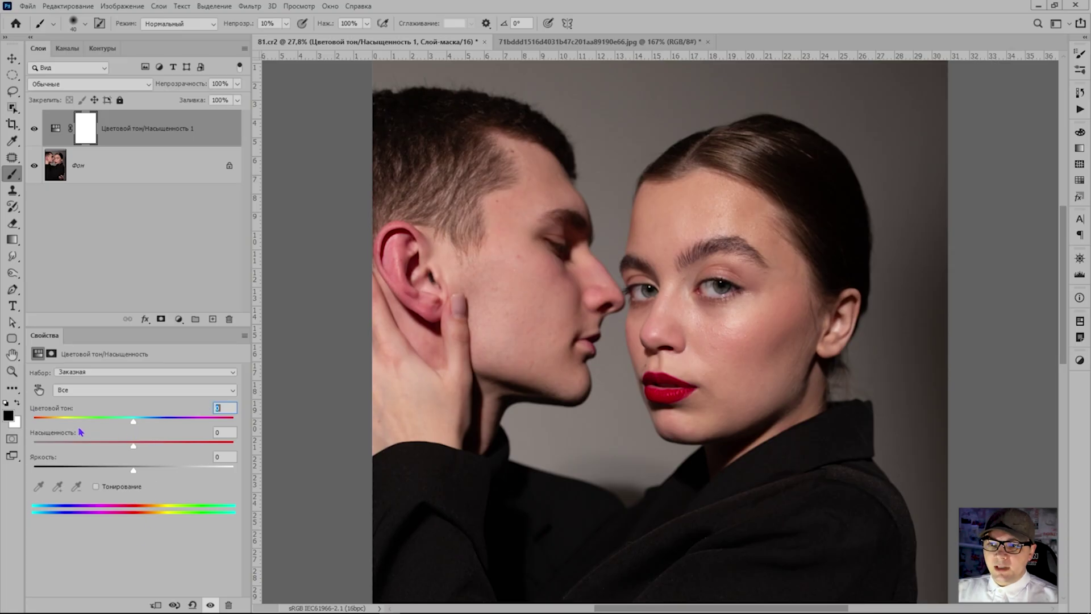
# - Target the Reds range by sampling the man's cheek with the on-image adjustment tool
pyautogui.click(38, 389)
pyautogui.hotkey('ctrl', '1')
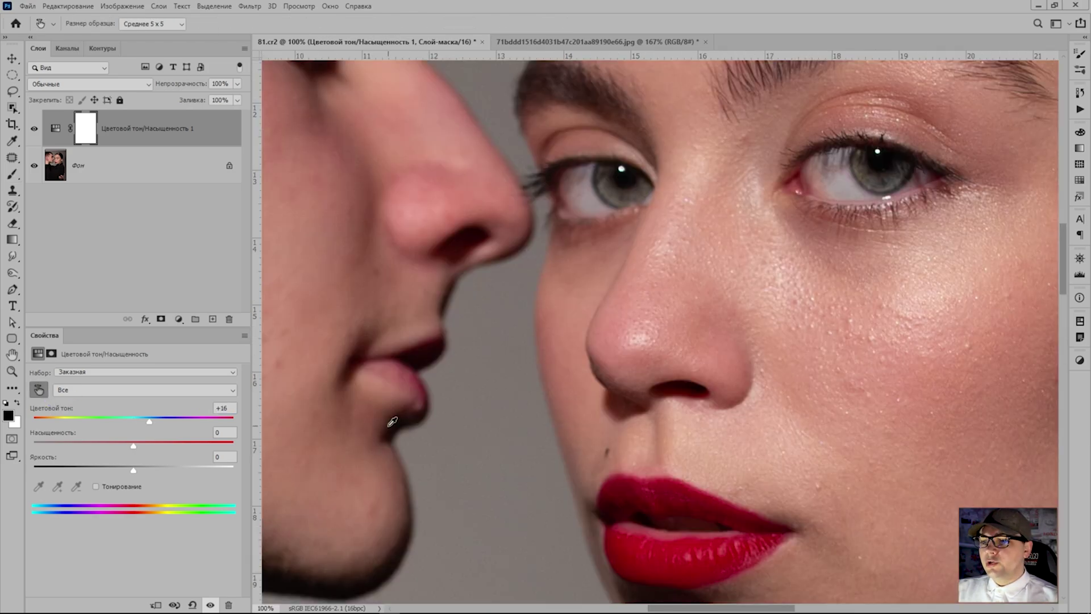
pyautogui.hotkey('ctrl', '0')
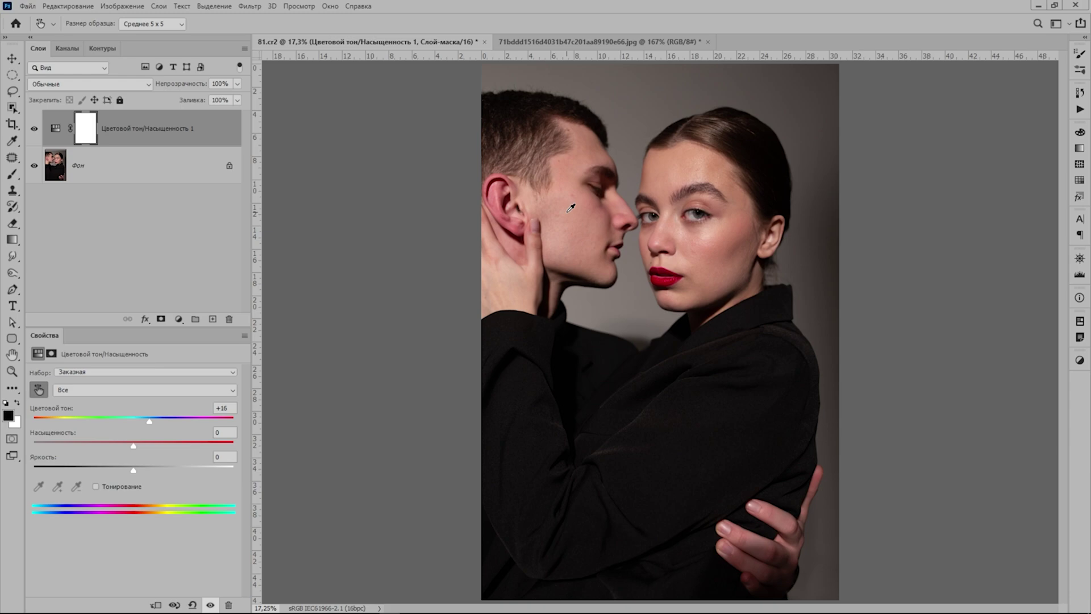
pyautogui.scroll(3, 565, 203)
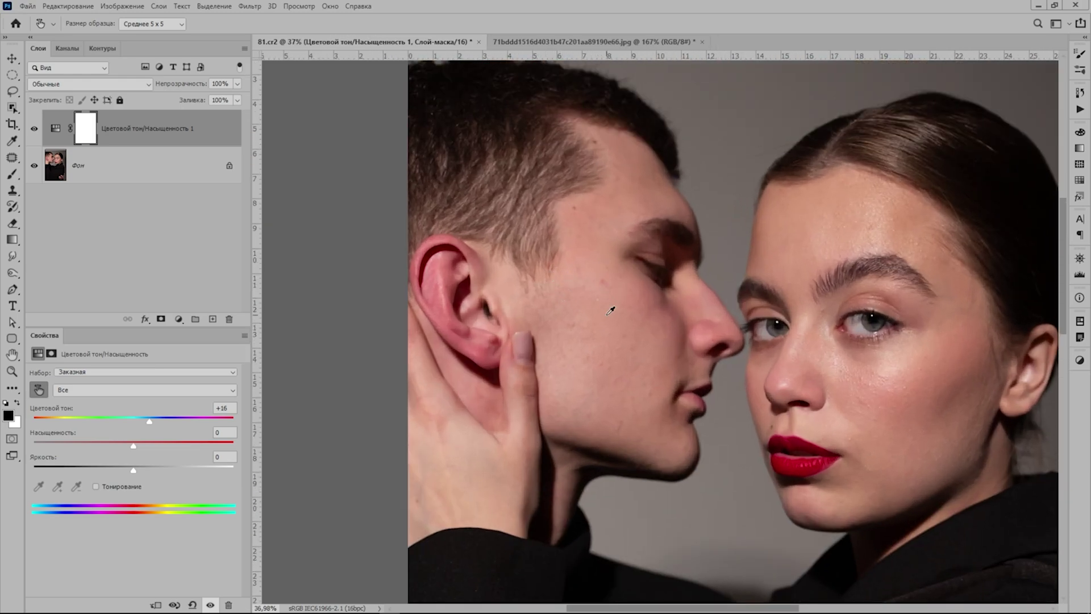
pyautogui.click(610, 310)
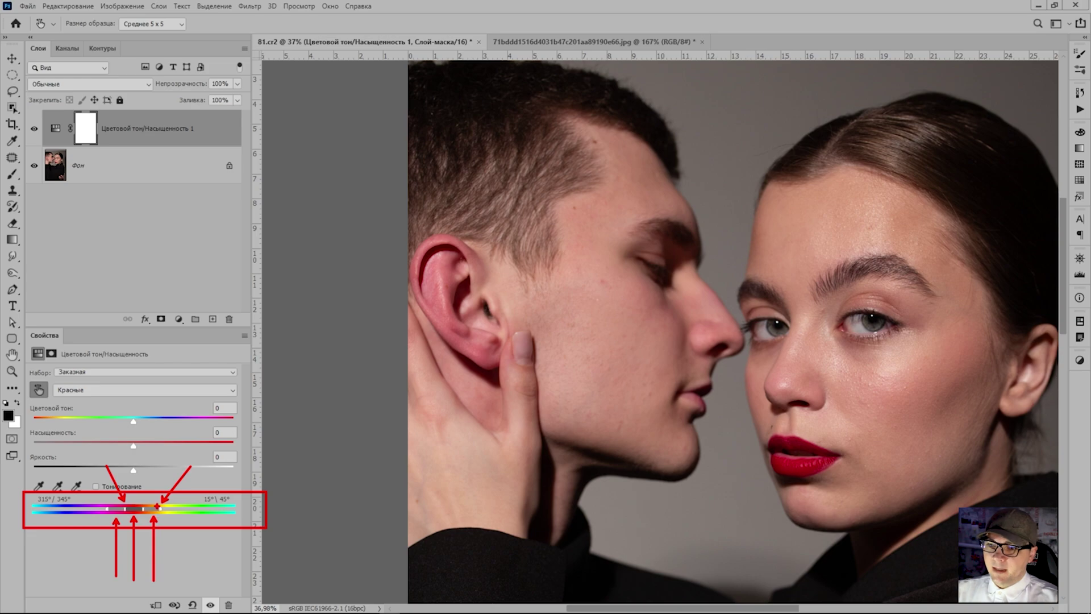
# - Narrow the Reds range to 315°/345° and 1°\15° under a test hue of +180, and reset the hue to 0
pyautogui.moveTo(135, 425); pyautogui.dragTo(285, 432)
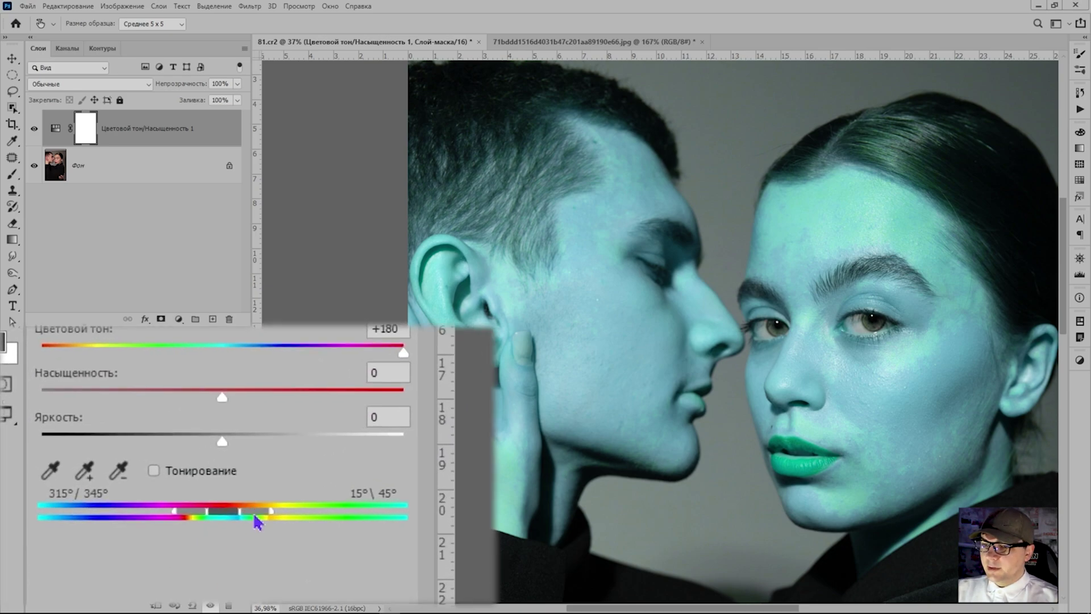
pyautogui.moveTo(255, 516); pyautogui.dragTo(242, 522)
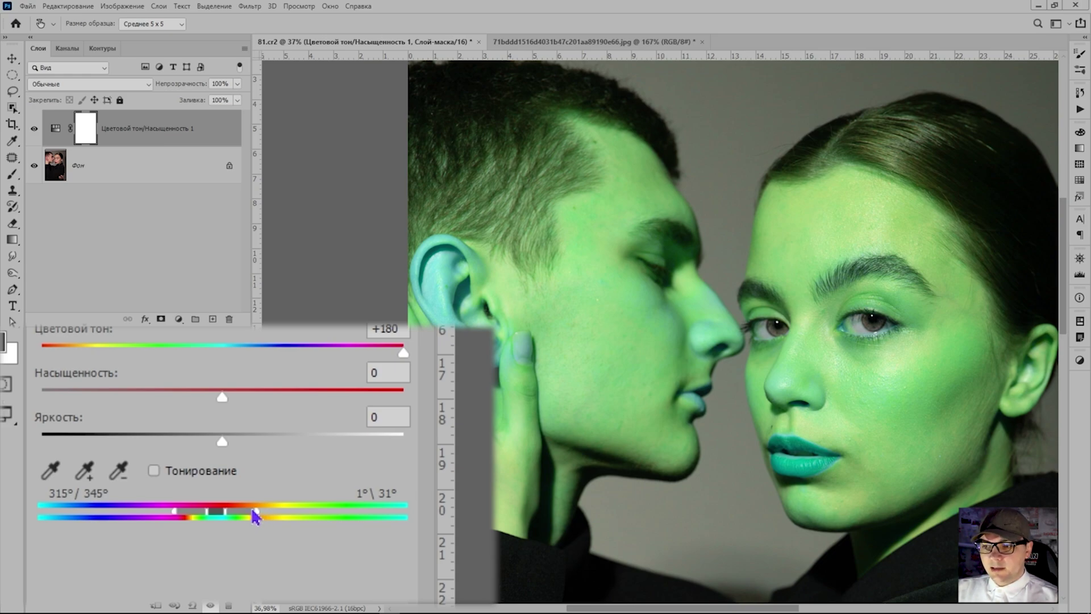
pyautogui.moveTo(255, 510); pyautogui.dragTo(240, 511)
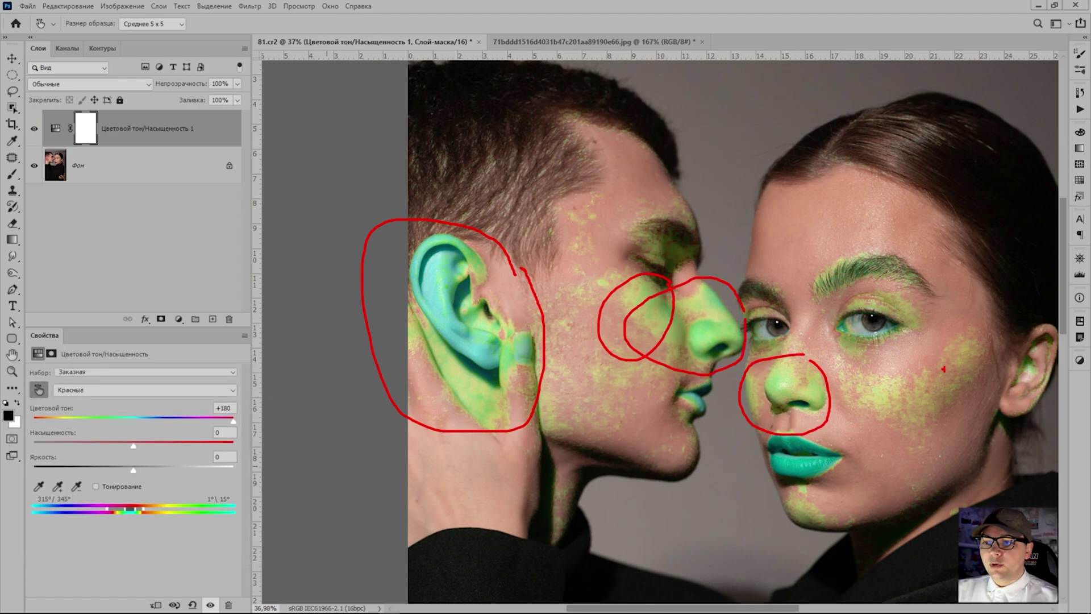
pyautogui.moveTo(939, 426)
pyautogui.mouseDown()
pyautogui.moveTo(982, 361)
pyautogui.moveTo(892, 366)
pyautogui.moveTo(969, 425)
pyautogui.mouseUp()
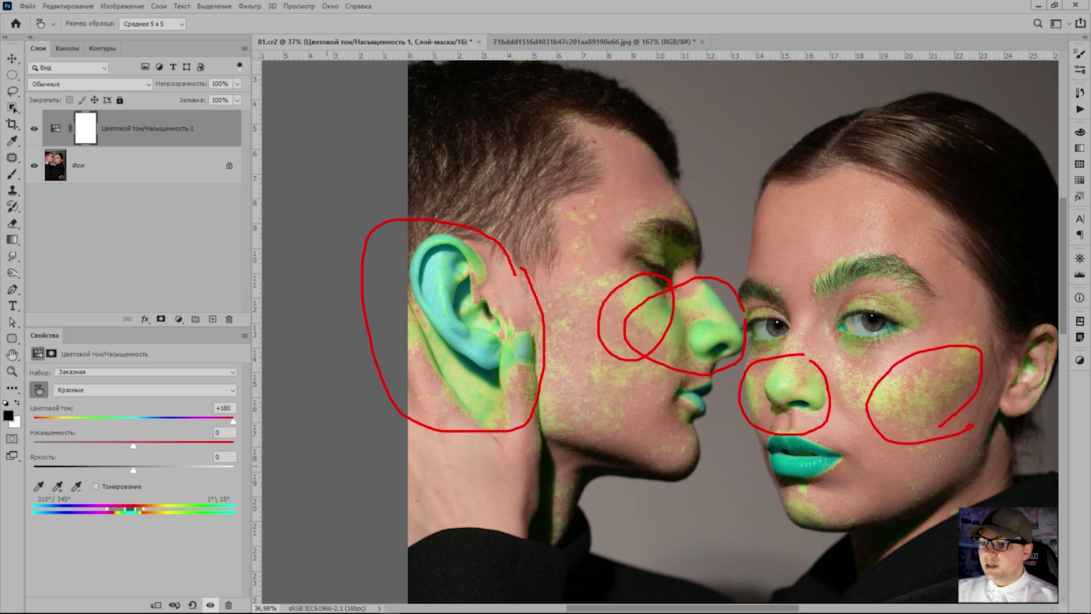
pyautogui.press('Escape')
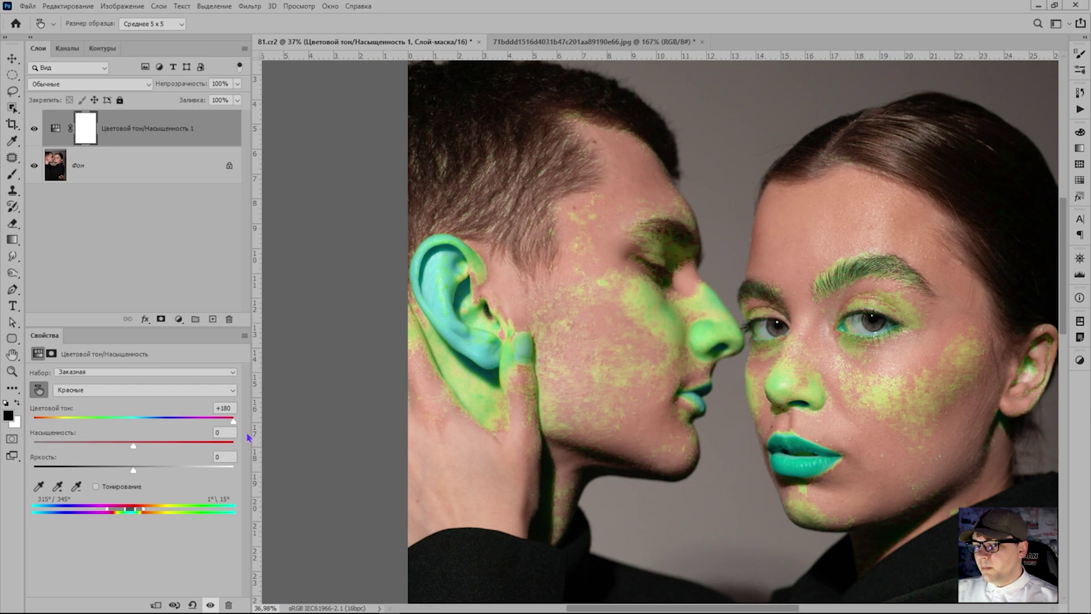
pyautogui.click(226, 408)
pyautogui.write('0')
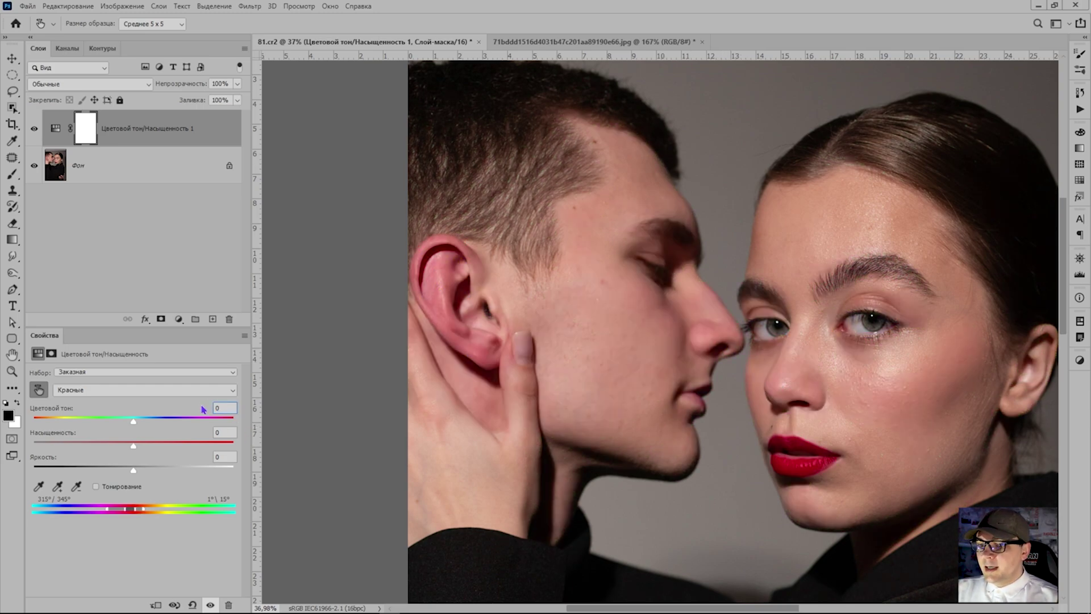
# - Set the Reds hue to +9 and compare the couple portrait with and without the adjustment layer
pyautogui.moveTo(133, 422); pyautogui.dragTo(135, 422)
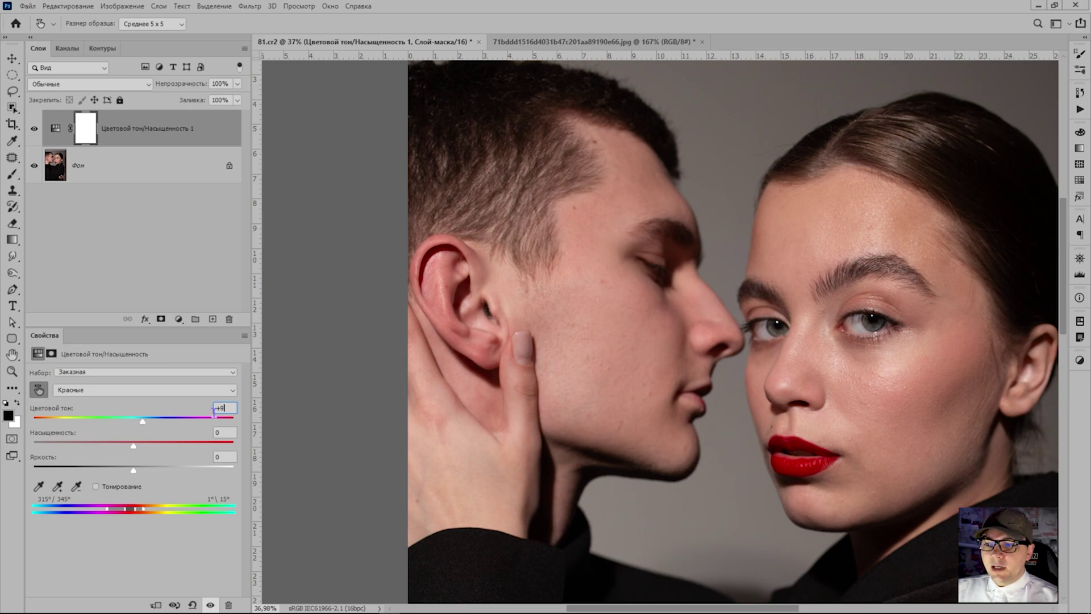
pyautogui.click(35, 129)
pyautogui.click(34, 129)
pyautogui.click(35, 129)
pyautogui.click(35, 129)
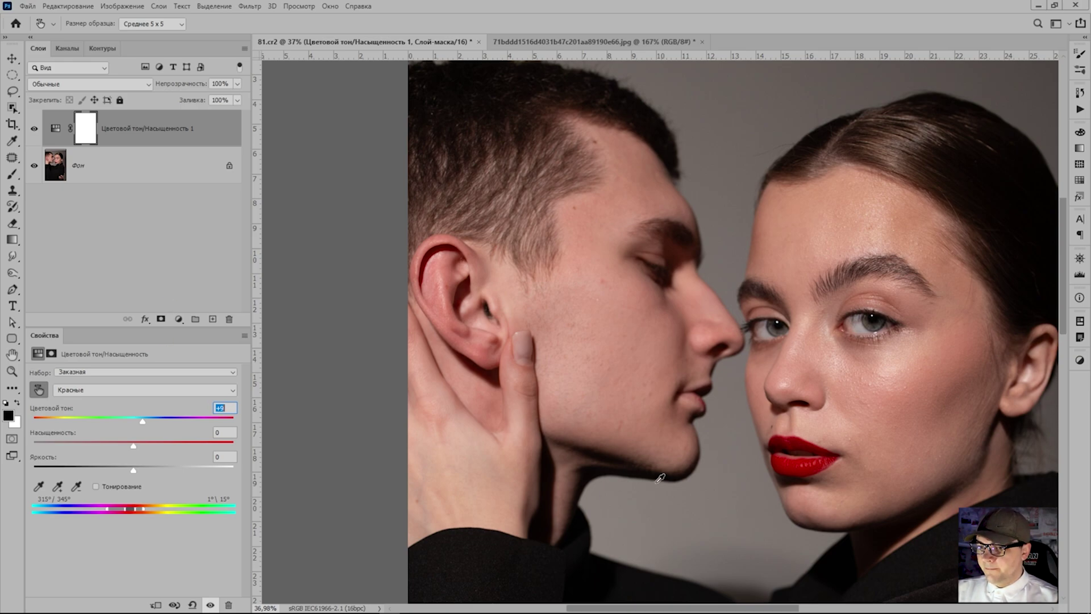
# - Mask the adjustment off both people's lips by painting black on the layer mask with an enlarged brush at 100% opacity
pyautogui.moveTo(801, 493)
pyautogui.mouseDown()
pyautogui.moveTo(859, 481)
pyautogui.moveTo(849, 438)
pyautogui.moveTo(798, 422)
pyautogui.moveTo(760, 435)
pyautogui.moveTo(760, 473)
pyautogui.moveTo(808, 498)
pyautogui.mouseUp()
pyautogui.moveTo(719, 422)
pyautogui.mouseDown()
pyautogui.moveTo(723, 379)
pyautogui.moveTo(669, 383)
pyautogui.moveTo(682, 425)
pyautogui.moveTo(718, 418)
pyautogui.mouseUp()
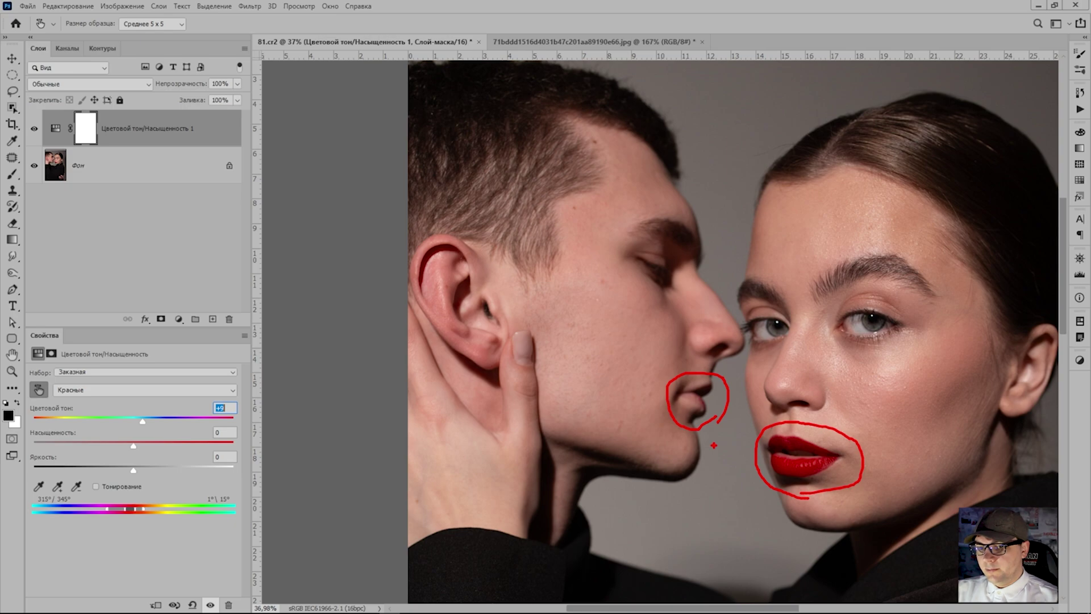
pyautogui.press('Escape')
pyautogui.press('b')
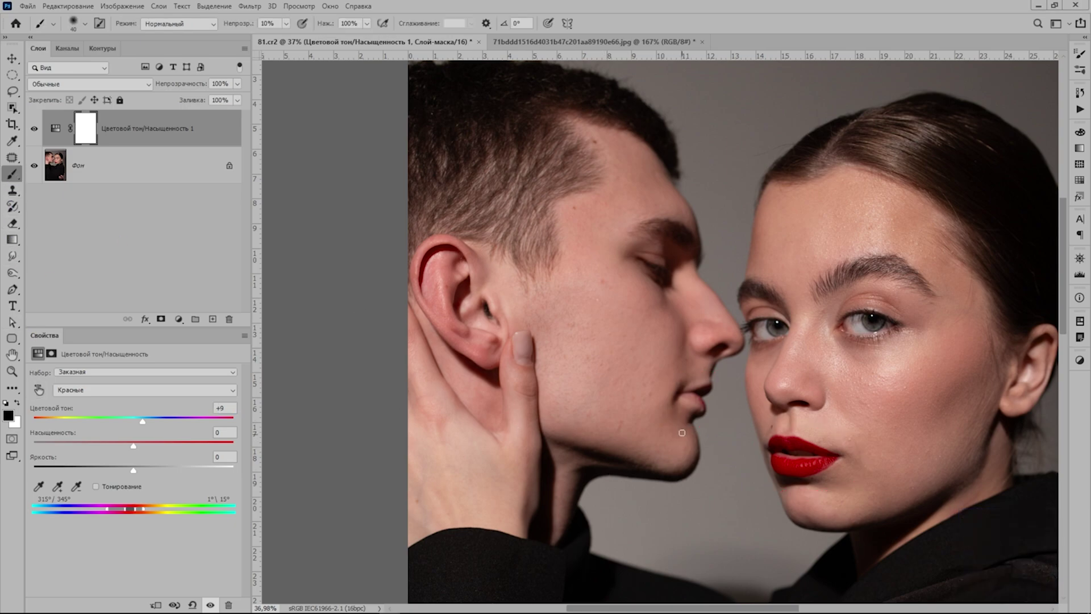
pyautogui.rightClick(682, 438)
pyautogui.moveTo(608, 433); pyautogui.dragTo(614, 433)
pyautogui.click(775, 443)
pyautogui.rightClick(800, 461)
pyautogui.press('Escape')
pyautogui.press('0')
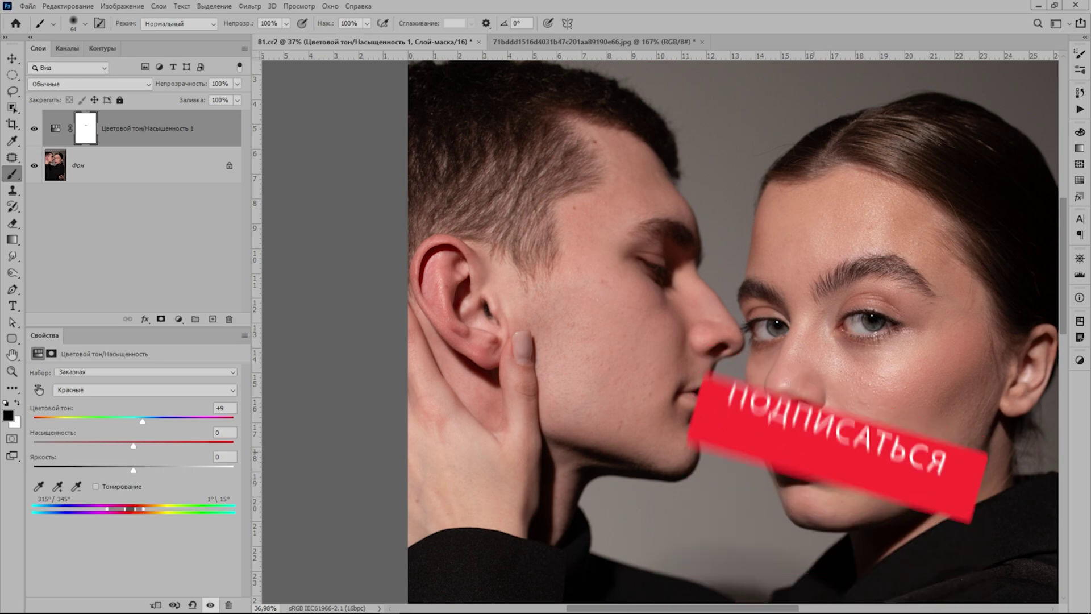
pyautogui.click(682, 394)
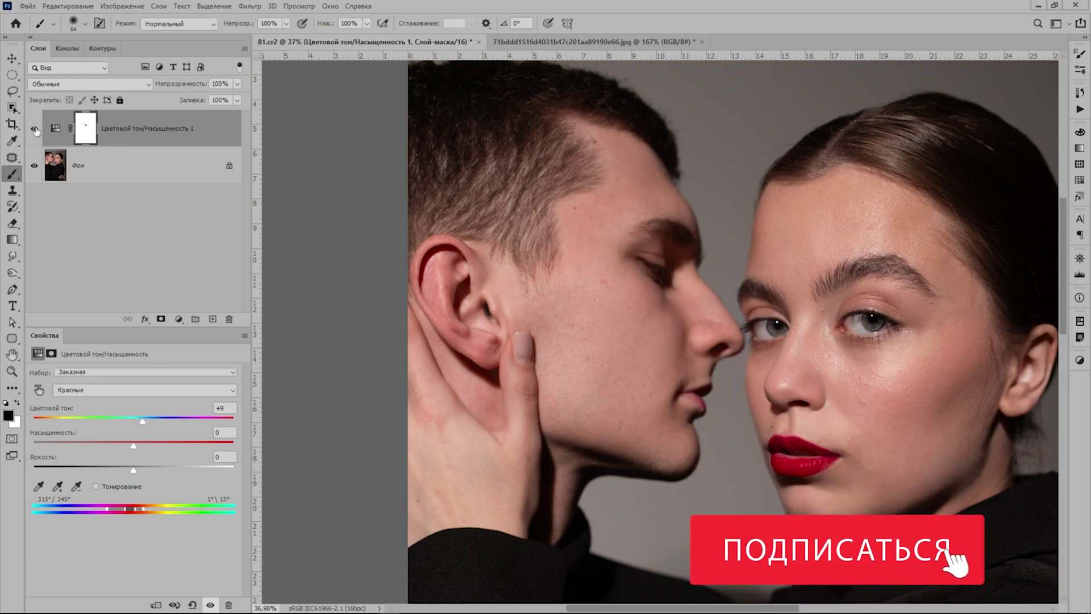
# - Compare the masked Hue/Saturation correction with the original by toggling the adjustment layer's visibility
pyautogui.click(36, 131)
pyautogui.click(36, 131)
pyautogui.click(35, 131)
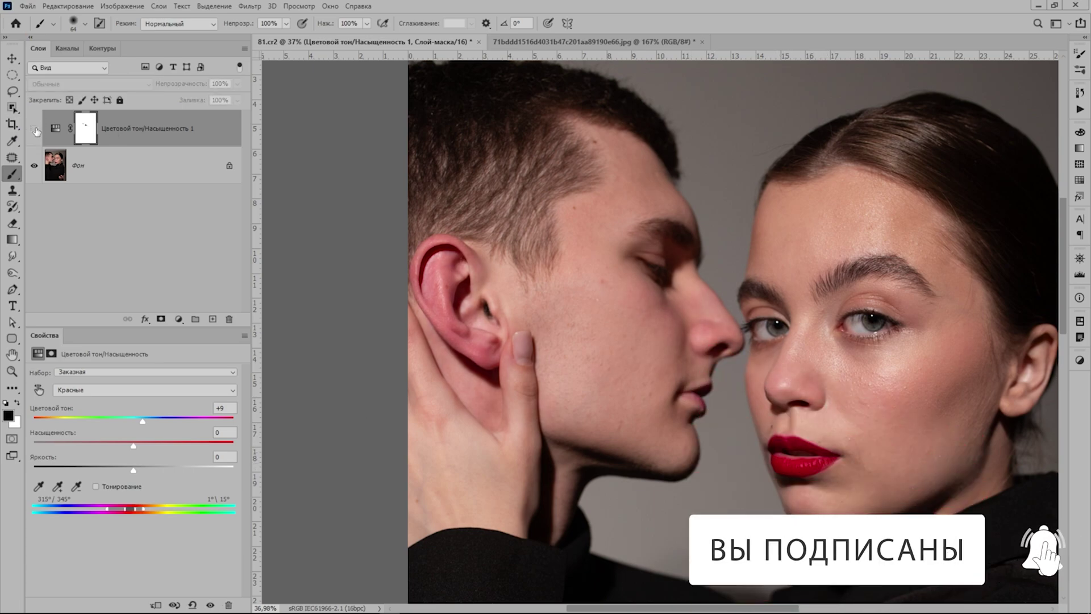
pyautogui.click(35, 131)
pyautogui.click(35, 131)
pyautogui.click(36, 131)
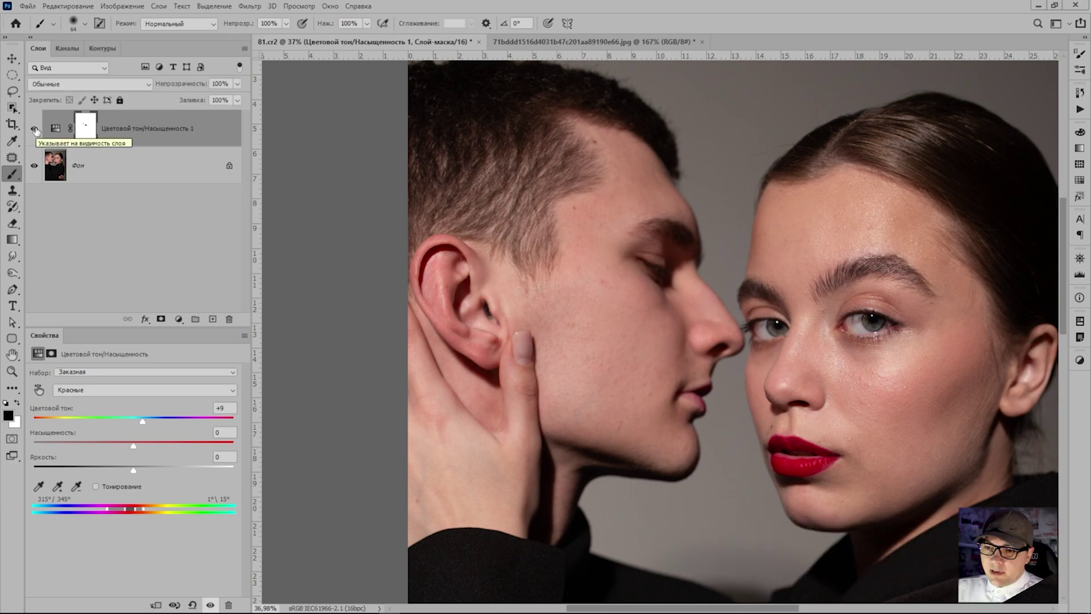
# - Add a Hue/Saturation adjustment layer to the close-up face document and target the Reds by sampling the skin
pyautogui.click(567, 43)
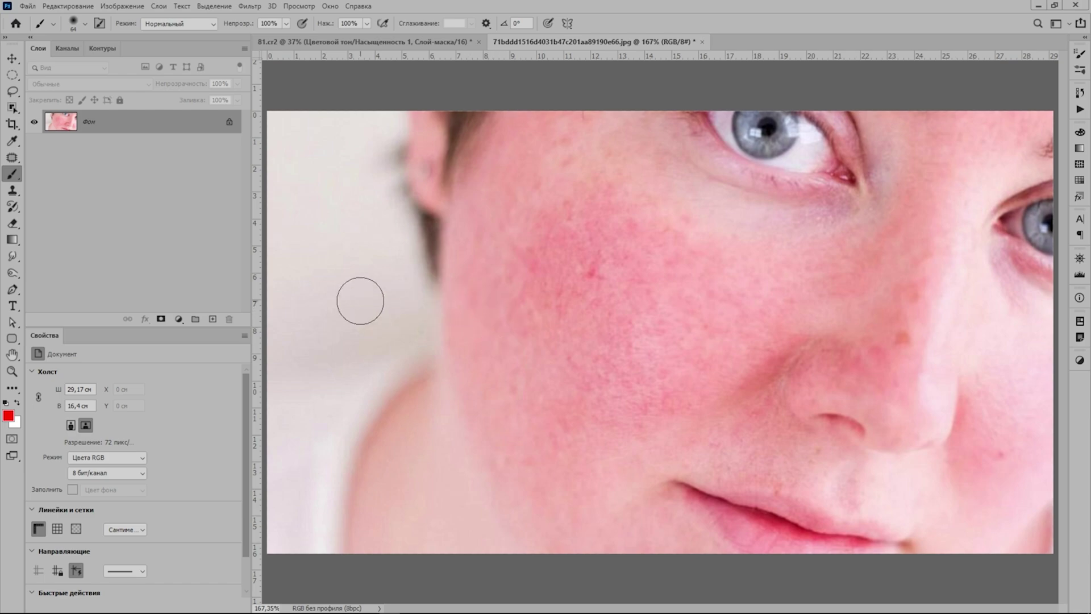
pyautogui.click(179, 319)
pyautogui.click(149, 423)
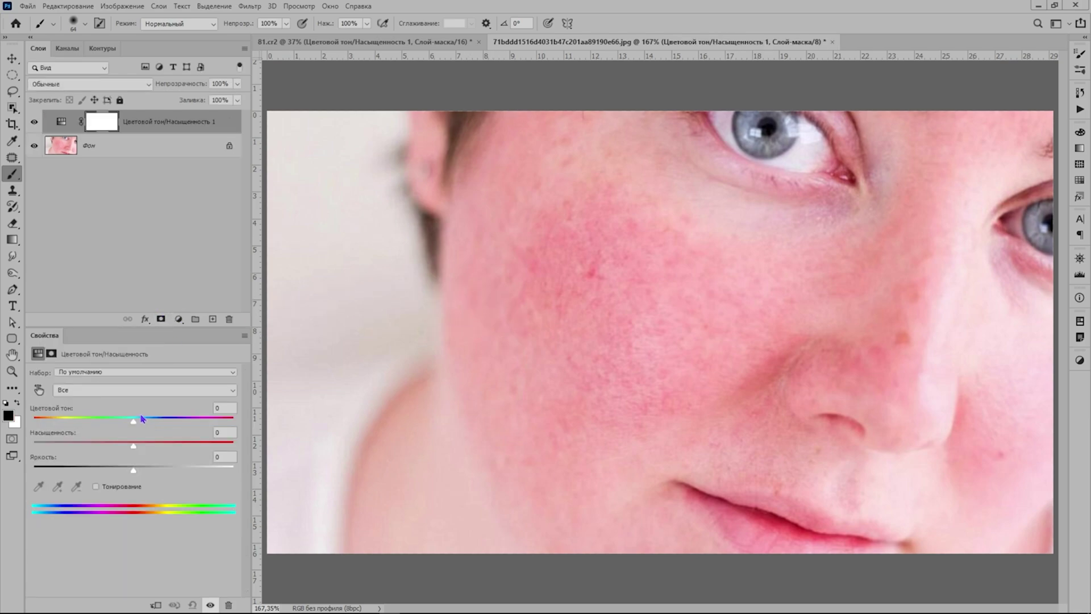
pyautogui.click(39, 389)
pyautogui.click(446, 358)
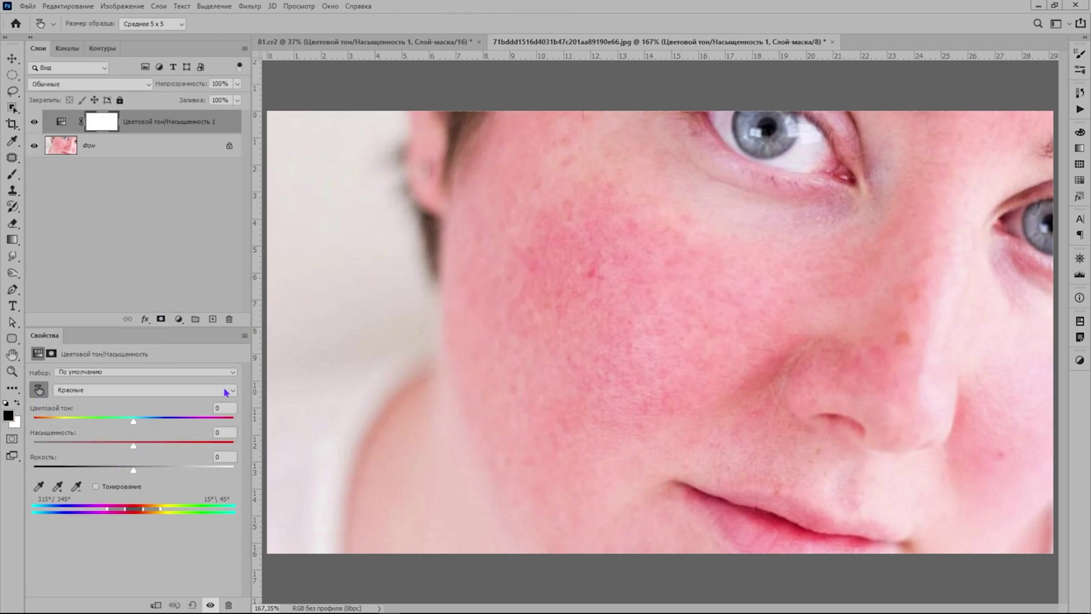
# - Narrow the close-up's Reds range to 315°/345° and 358°\10° under a test hue of +180, and reset the hue to 0
pyautogui.moveTo(136, 422); pyautogui.dragTo(272, 426)
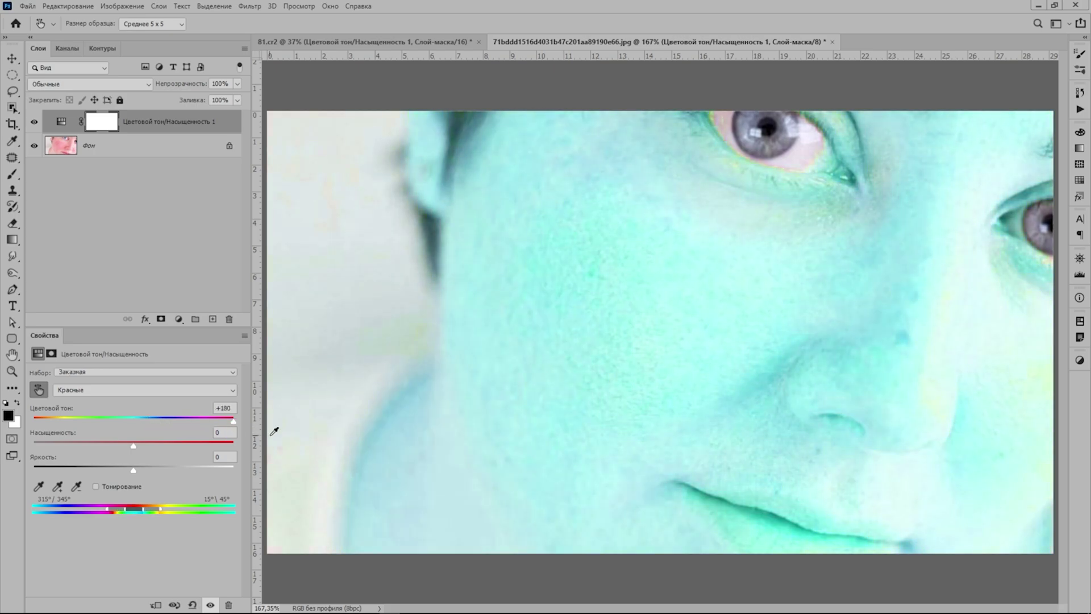
pyautogui.moveTo(154, 514); pyautogui.dragTo(145, 513)
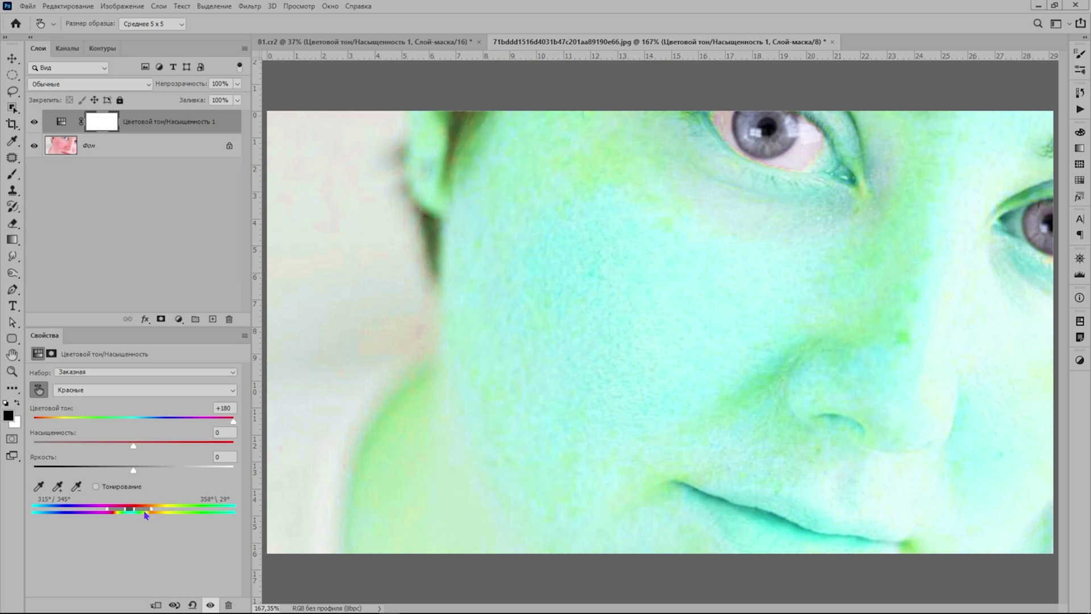
pyautogui.moveTo(152, 514); pyautogui.dragTo(141, 513)
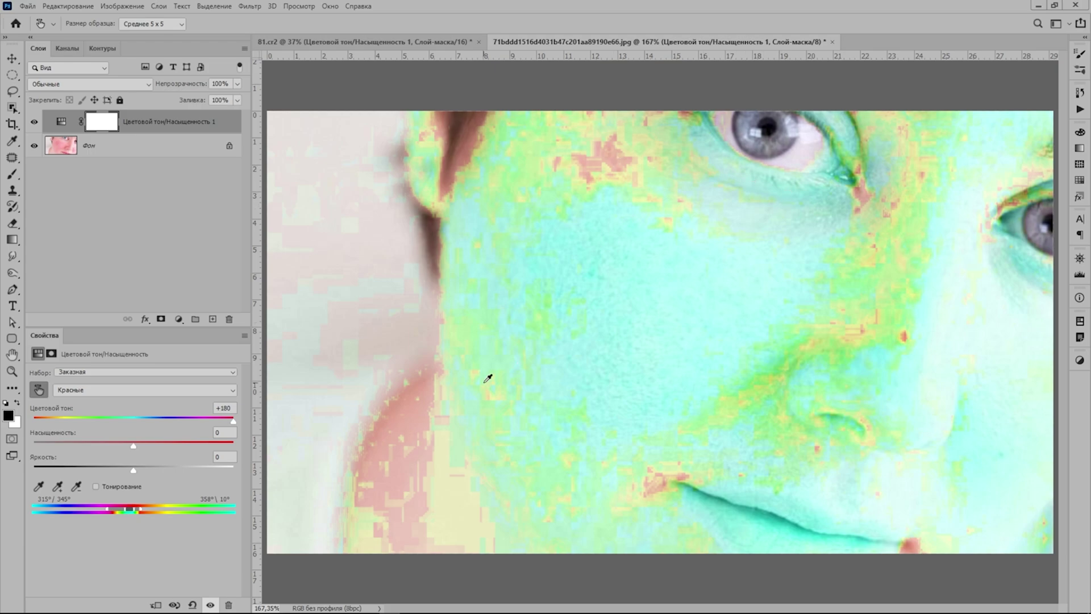
pyautogui.click(223, 409)
pyautogui.write('0')
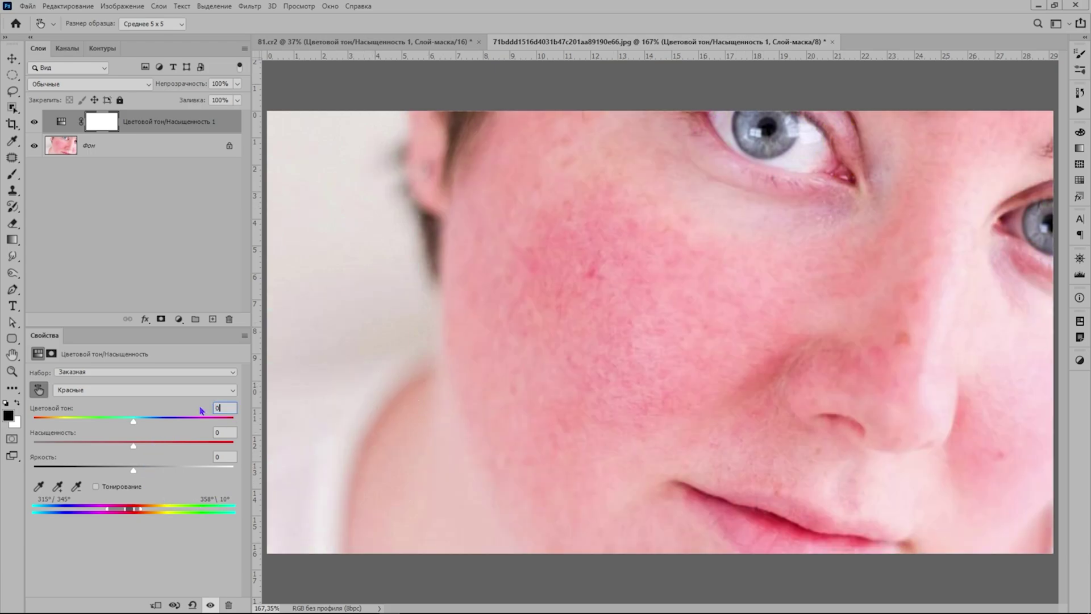
# - Set the close-up's Reds hue to +16 and compare the face with and without the adjustment layer
pyautogui.moveTo(132, 423); pyautogui.dragTo(154, 423)
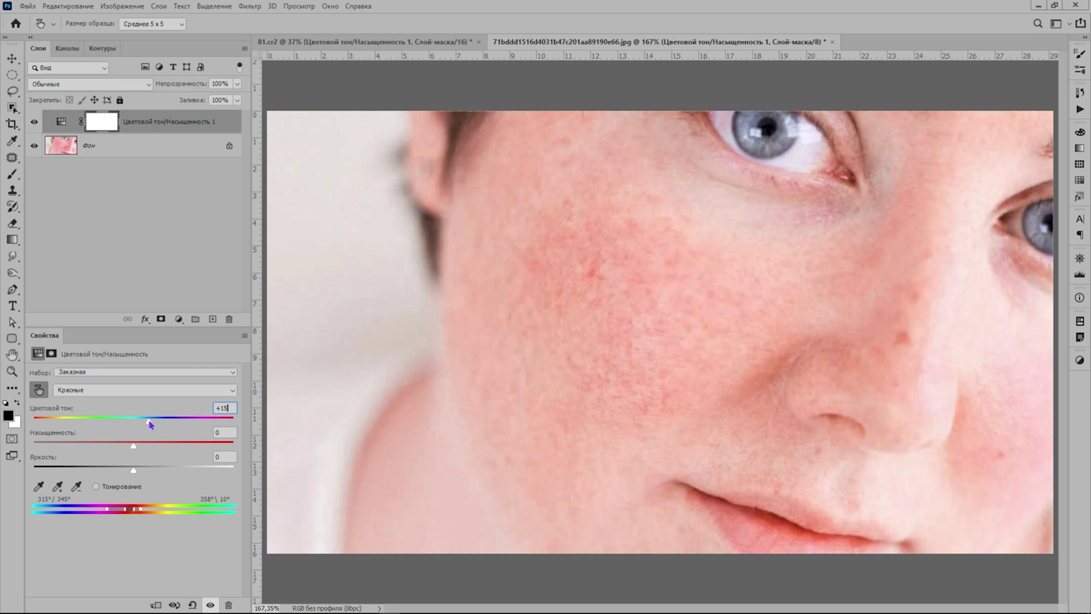
pyautogui.moveTo(150, 427); pyautogui.dragTo(152, 427)
pyautogui.click(34, 121)
pyautogui.click(34, 121)
# - Paint black over the lips on the close-up's adjustment mask and set the brush size to 20 for finer masking
pyautogui.click(12, 174)
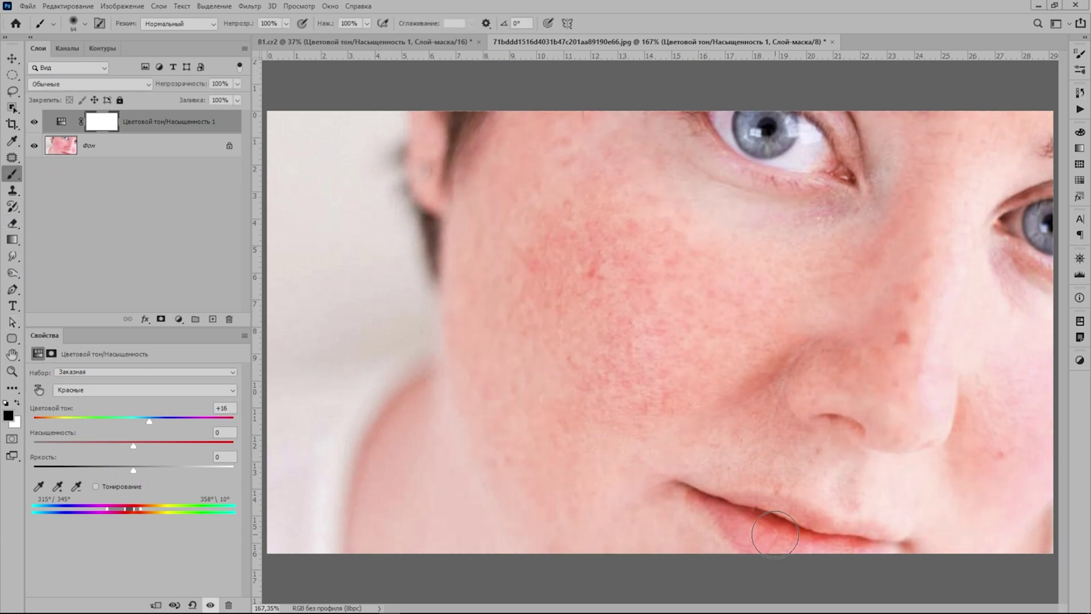
pyautogui.moveTo(742, 522)
pyautogui.mouseDown()
pyautogui.moveTo(892, 561)
pyautogui.moveTo(720, 511)
pyautogui.mouseUp()
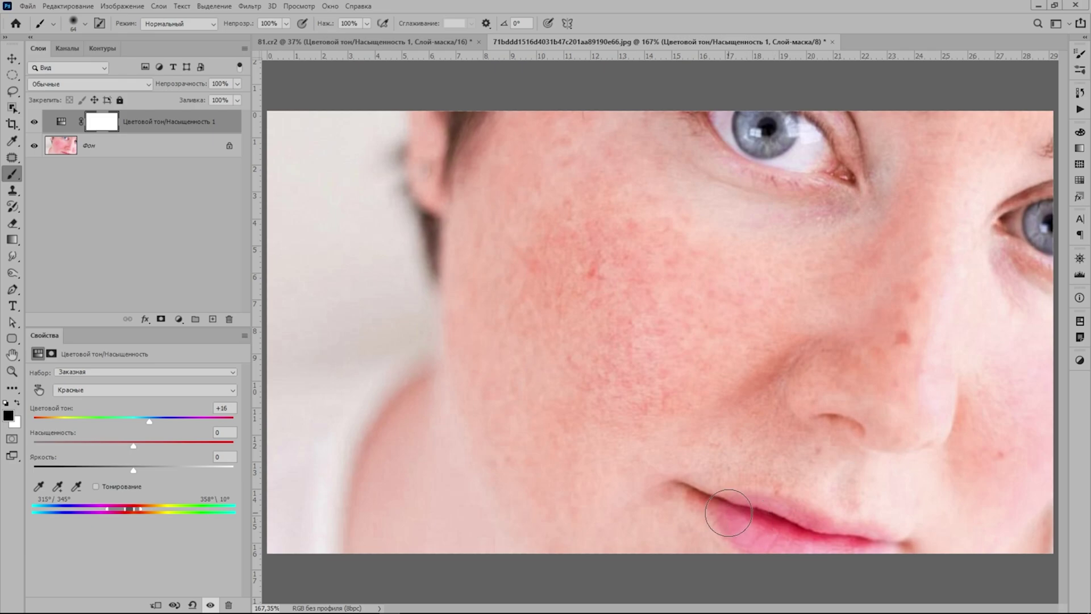
pyautogui.rightClick(720, 510)
pyautogui.write('20')
pyautogui.press('Return')
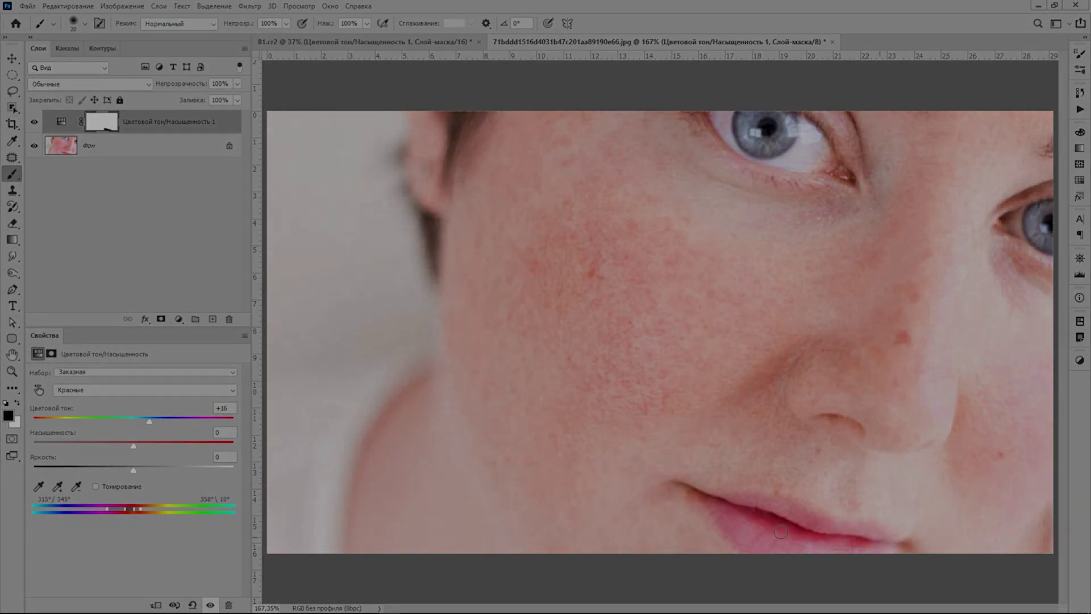